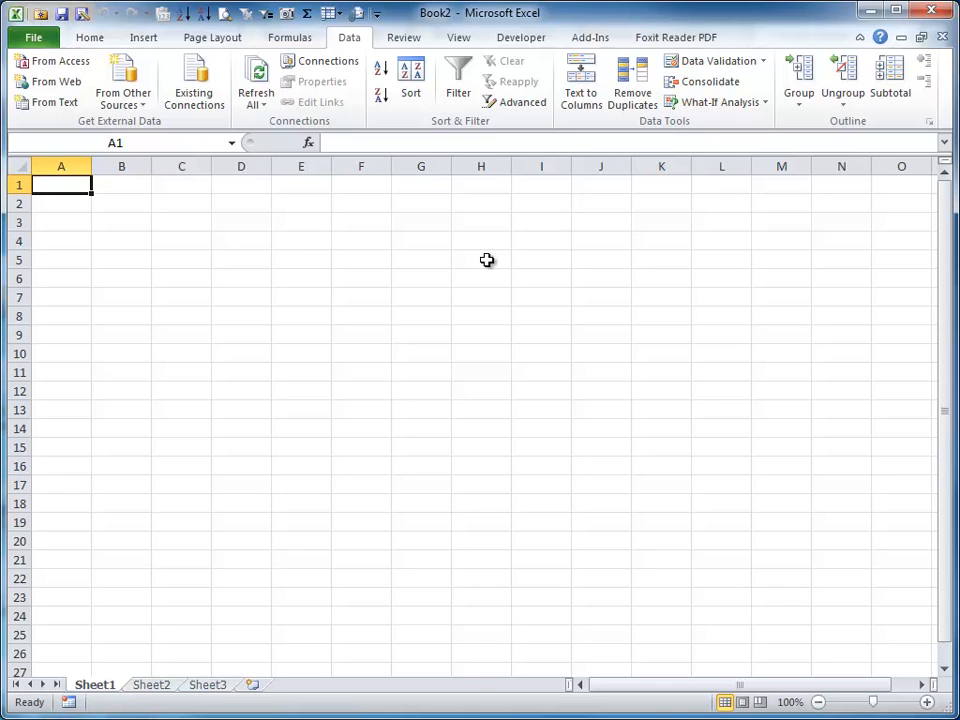
# - Switch to Firefox and select the entire comma-delimited class list on the listserv page
pyautogui.hotkey('alt', 'Tab')
pyautogui.hotkey('alt', 'Tab')
pyautogui.hotkey('alt', 'Tab')
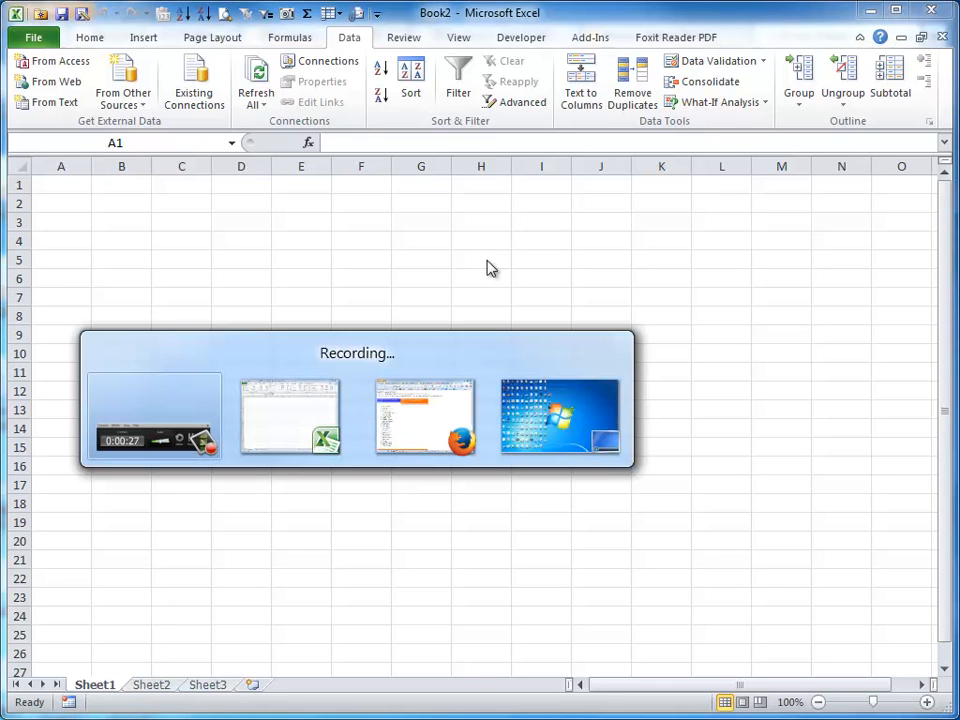
pyautogui.hotkey('alt', 'Tab')
pyautogui.hotkey('alt', 'Tab')
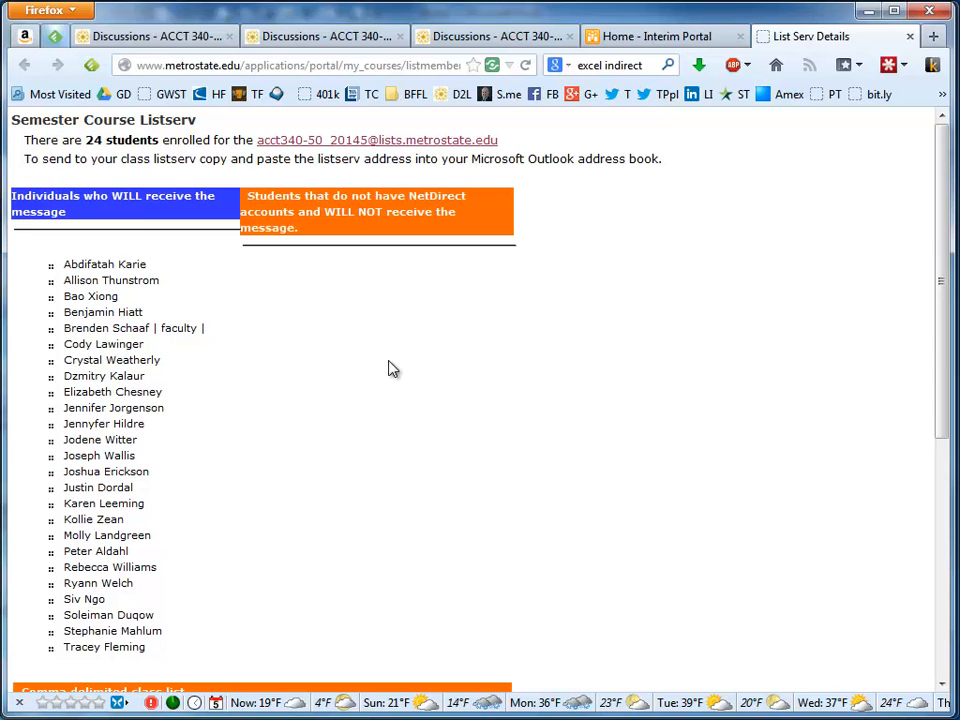
pyautogui.scroll(-4, 391, 369)
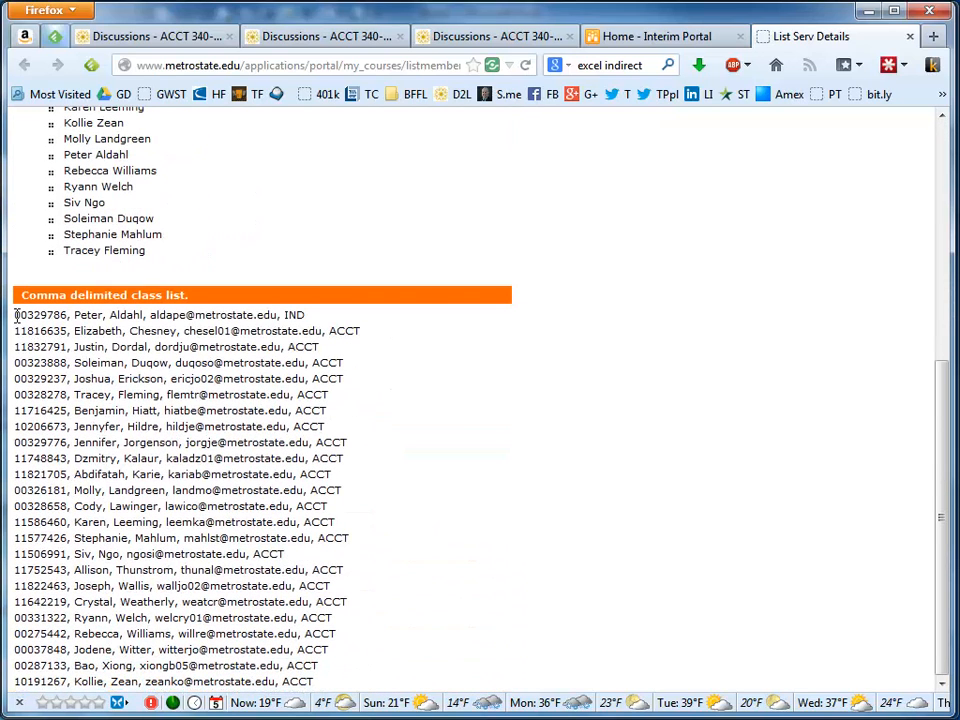
pyautogui.moveTo(15, 316); pyautogui.dragTo(447, 700)
pyautogui.hotkey('ctrl', 'c')
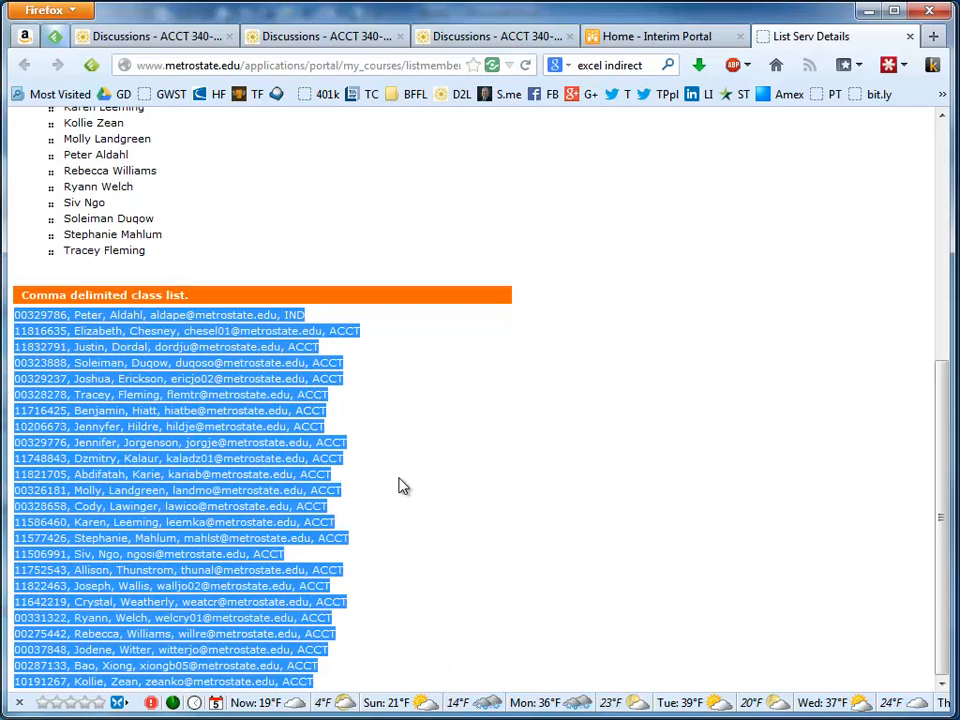
# - Switch back to Excel and paste the class list into cell A1
pyautogui.hotkey('alt', 'Tab')
pyautogui.hotkey('alt', 'Tab')
pyautogui.hotkey('alt', 'Tab')
pyautogui.hotkey('alt', 'Tab')
pyautogui.hotkey('alt', 'Tab')
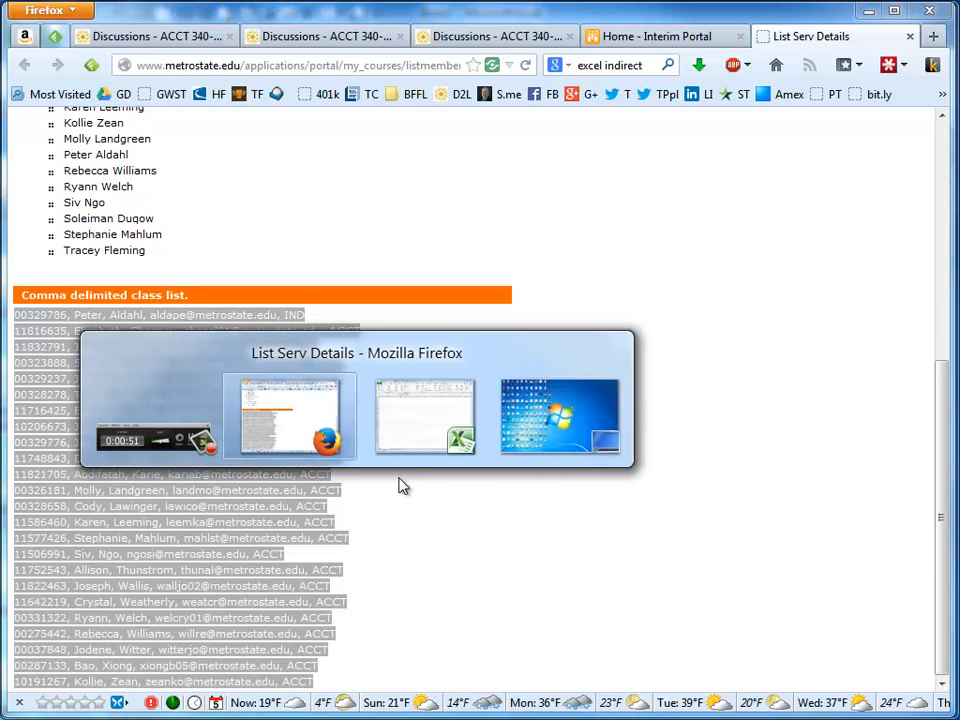
pyautogui.hotkey('ctrl', 'v')
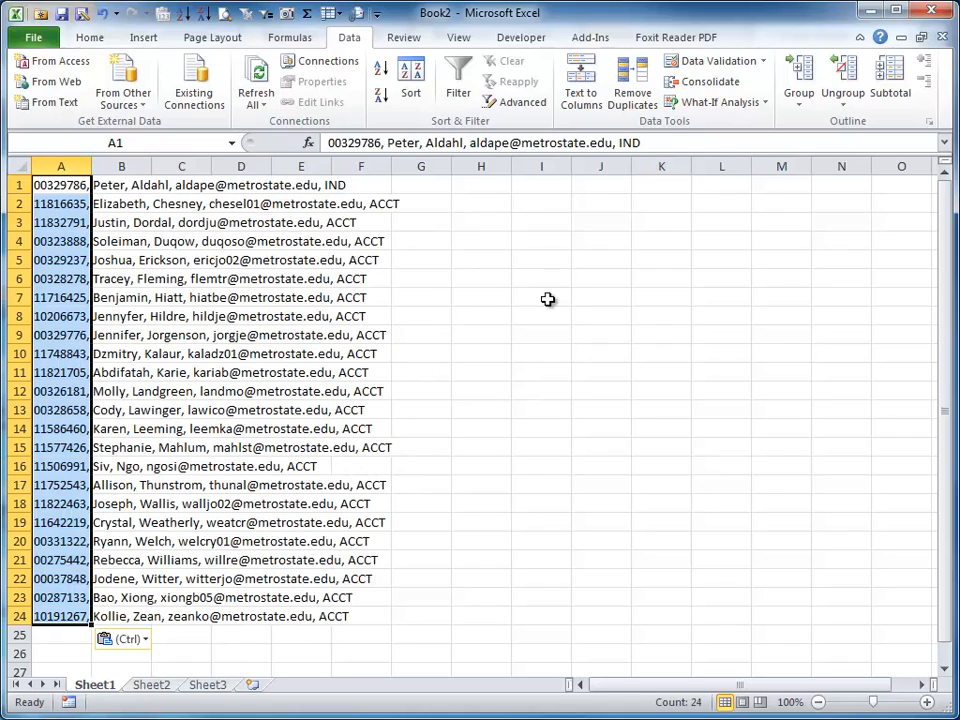
# - Run Text to Columns on column A as Delimited data, using only the Comma delimiter
pyautogui.click(588, 95)
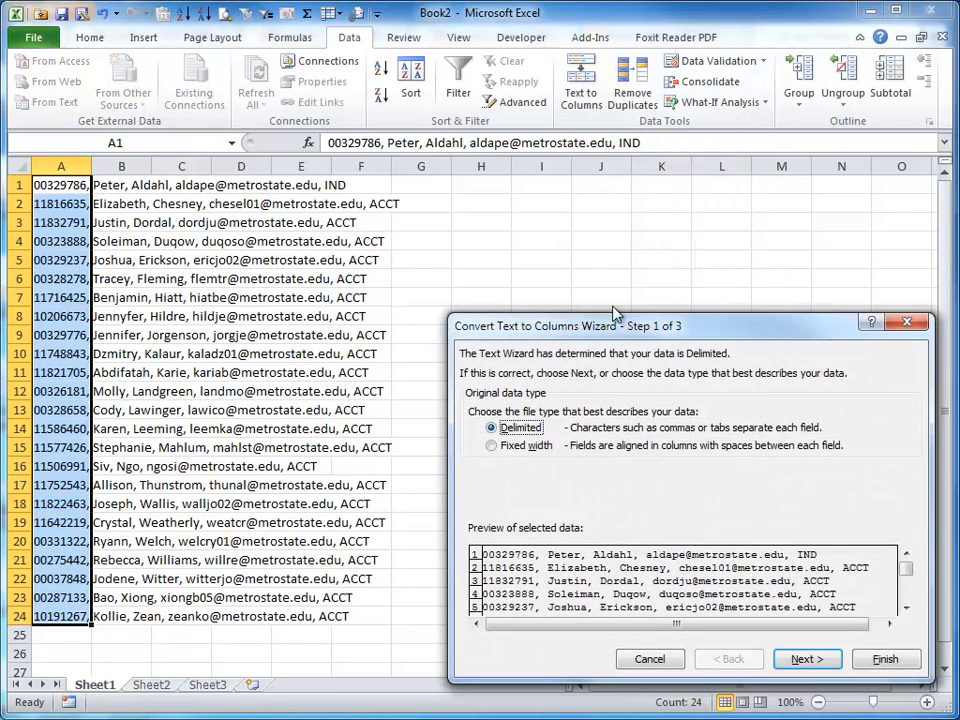
pyautogui.moveTo(643, 333); pyautogui.dragTo(613, 210)
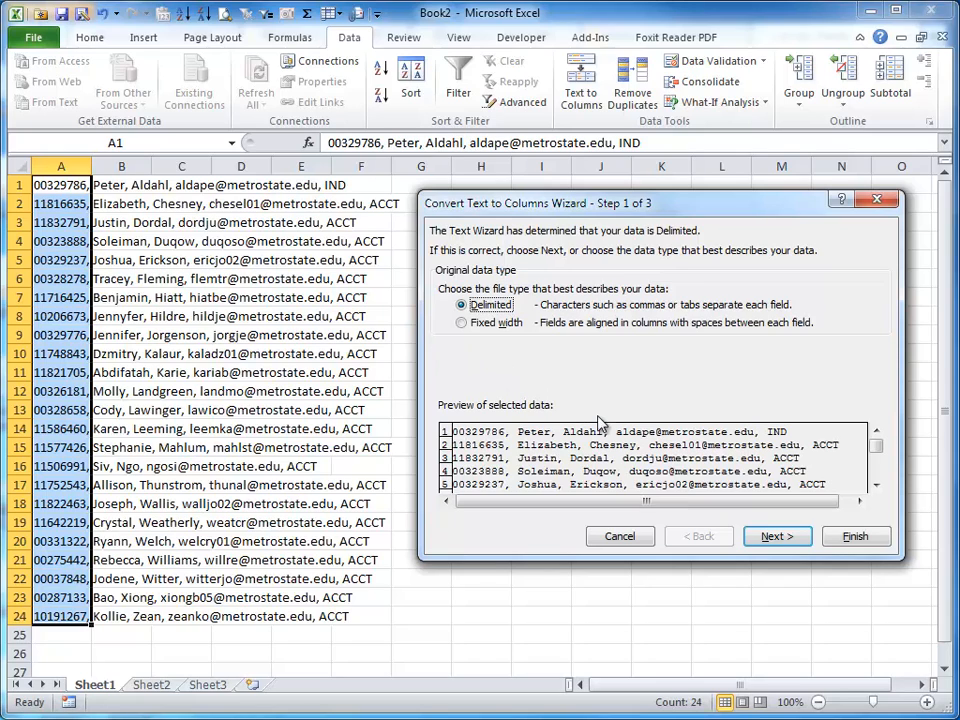
pyautogui.click(780, 538)
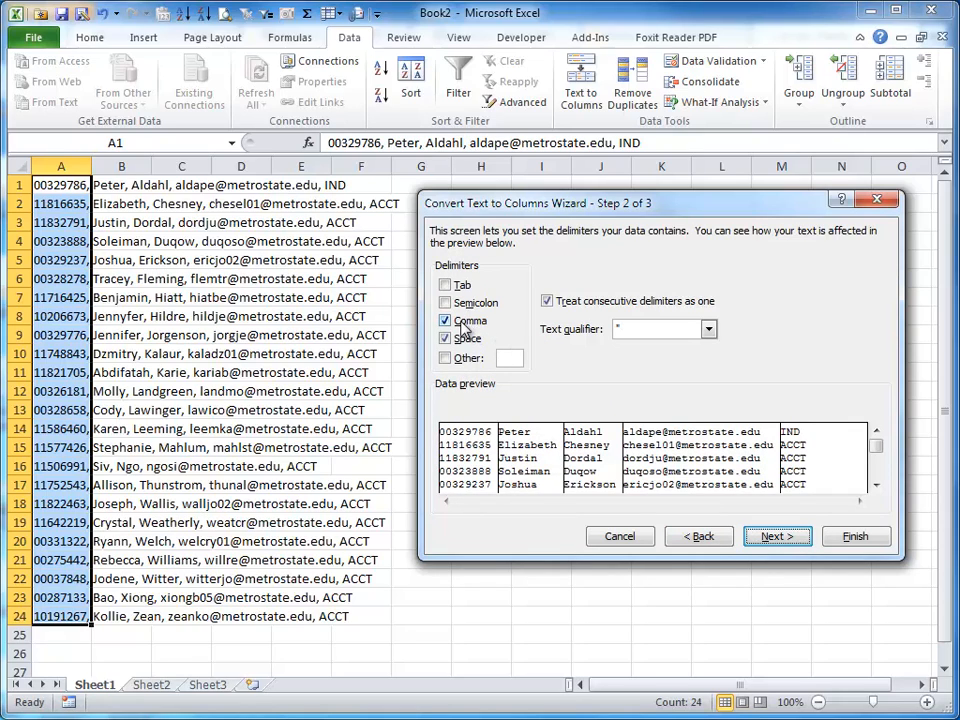
pyautogui.click(451, 333)
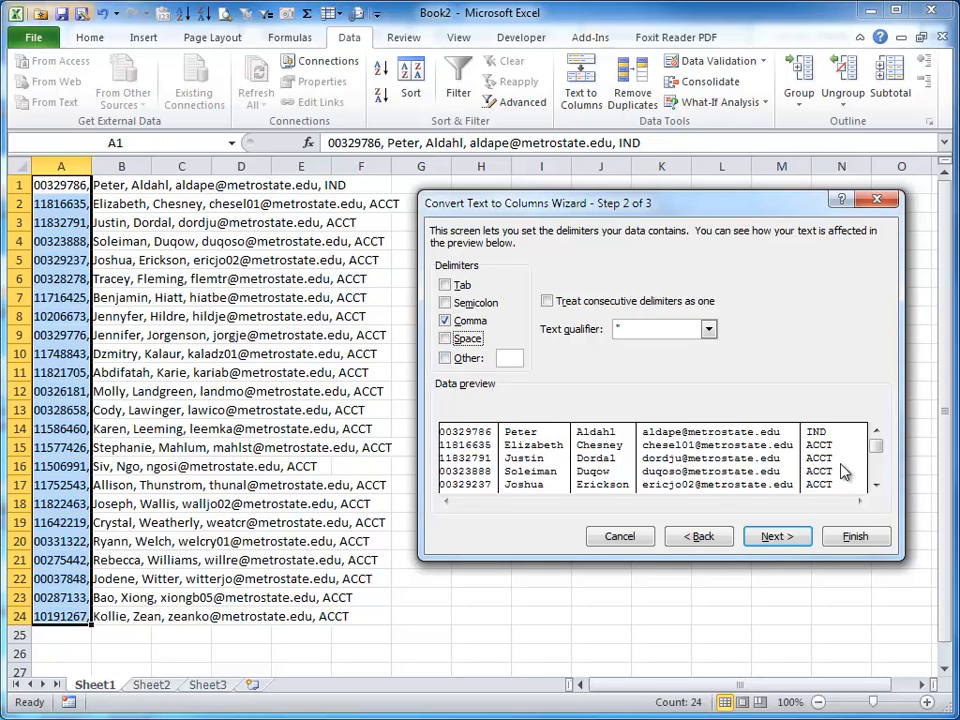
pyautogui.click(512, 359)
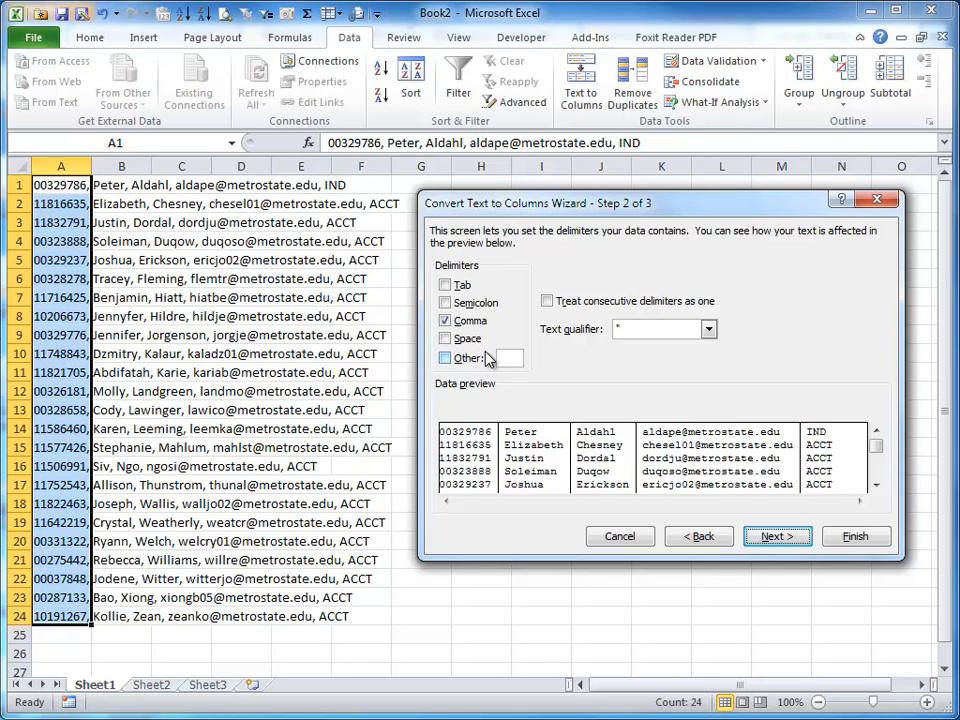
pyautogui.click(778, 538)
pyautogui.click(778, 538)
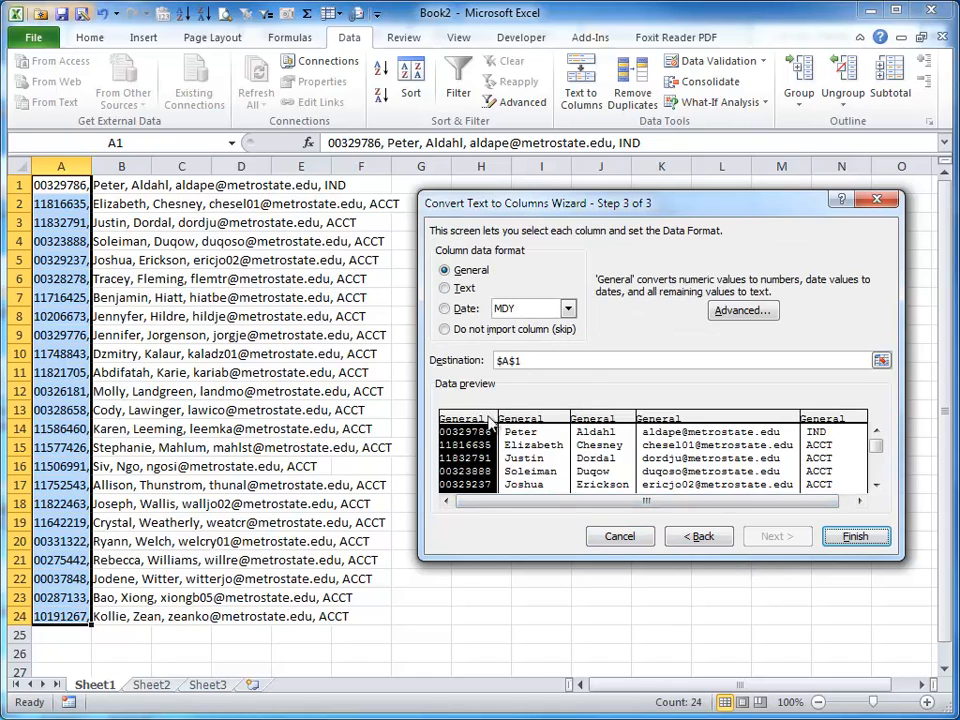
# - Set the first column's data format to Text and finish the conversion
pyautogui.click(446, 288)
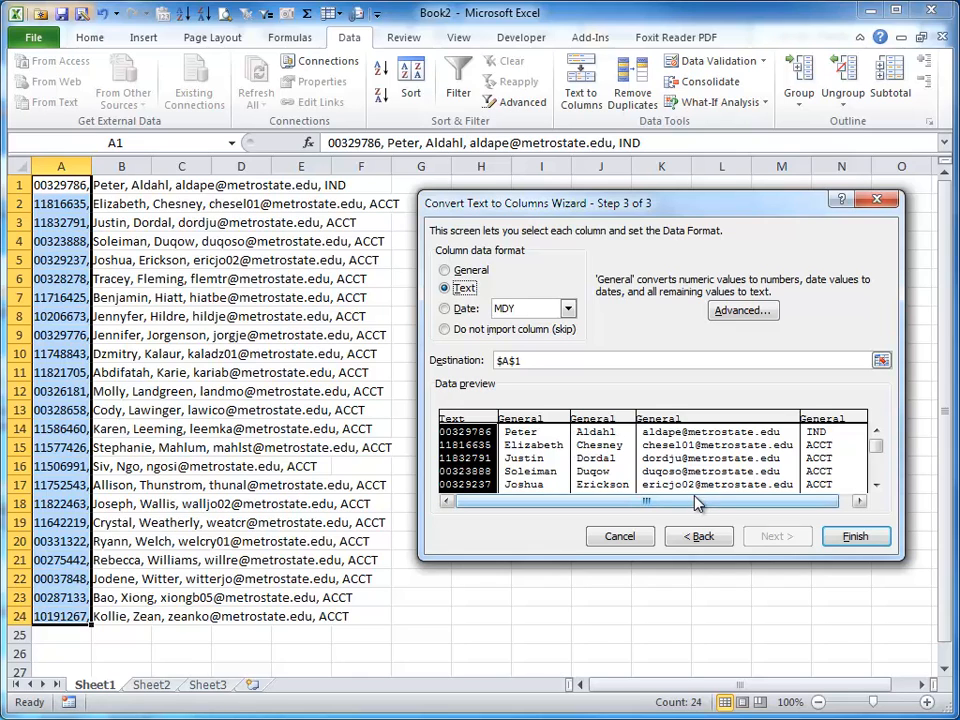
pyautogui.click(854, 540)
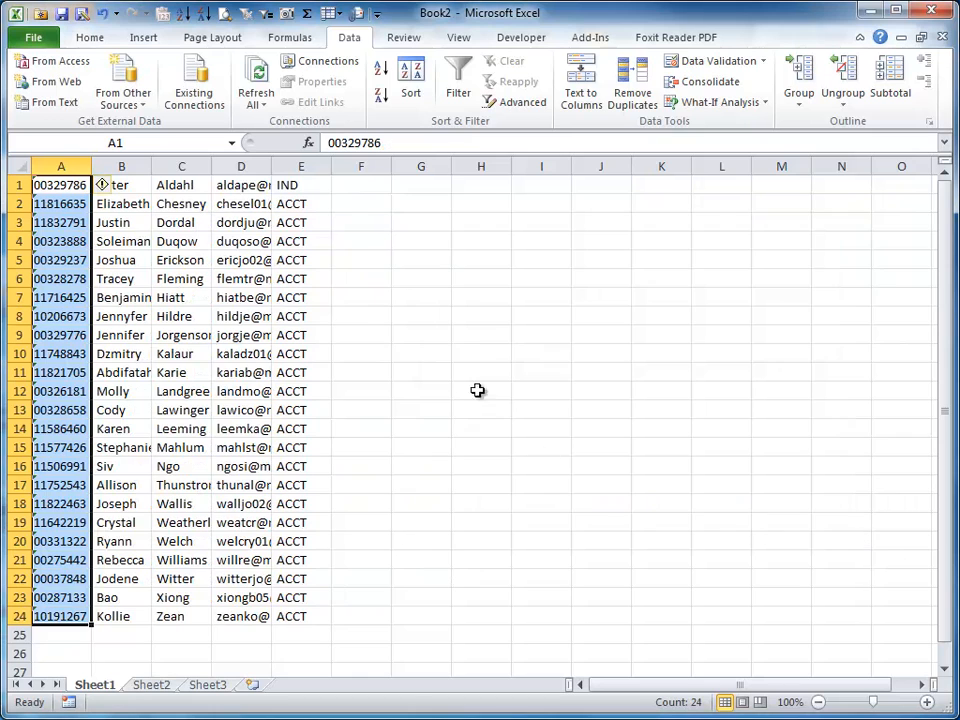
# - Autofit the widths of columns A through E
pyautogui.moveTo(80, 167); pyautogui.dragTo(300, 167)
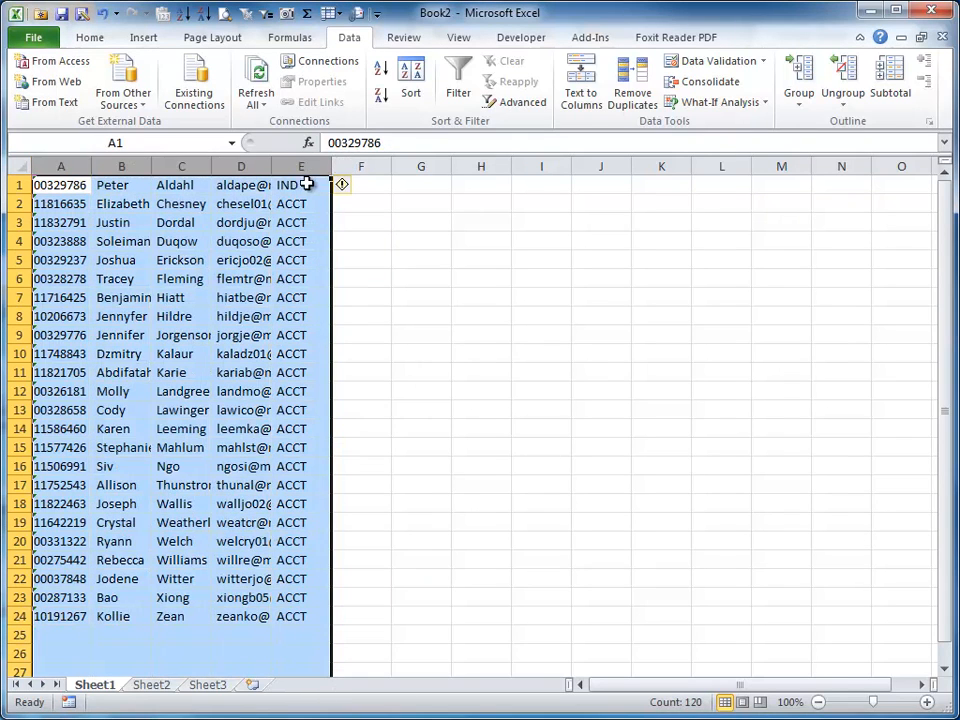
pyautogui.doubleClick(270, 166)
pyautogui.click(330, 278)
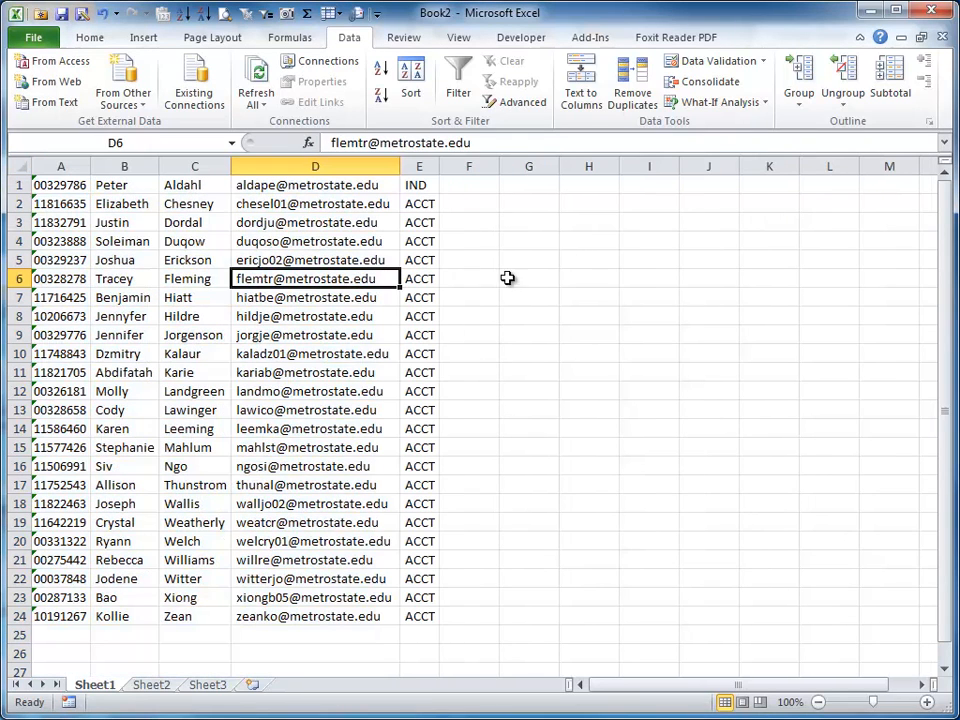
# - Begin a formula =left(A2,find("," in cell F2 and cancel the entry
pyautogui.click(607, 277)
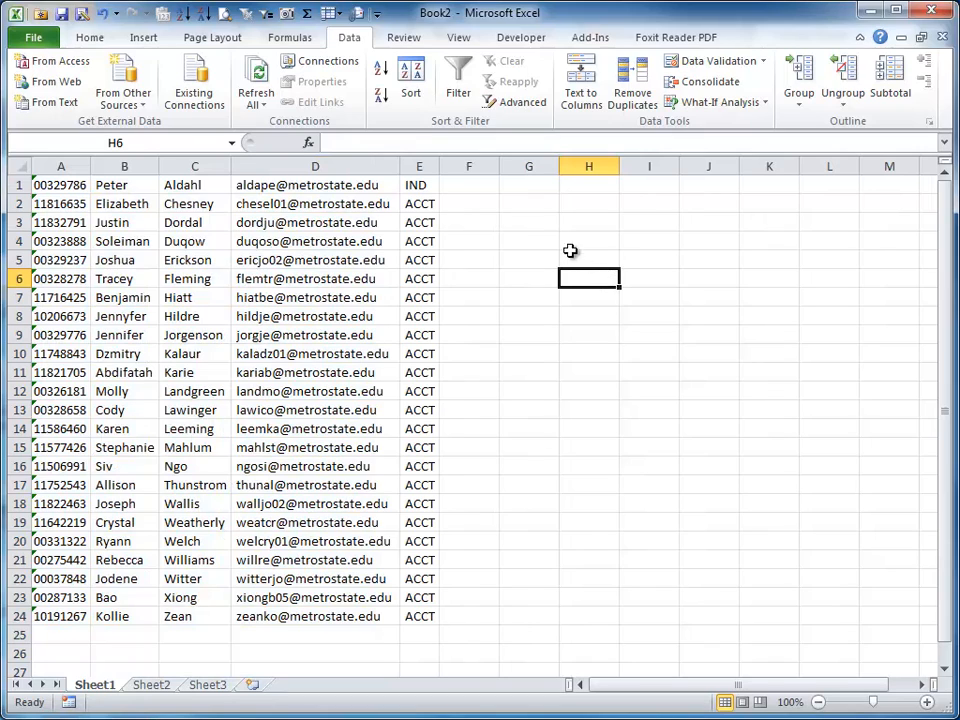
pyautogui.click(480, 203)
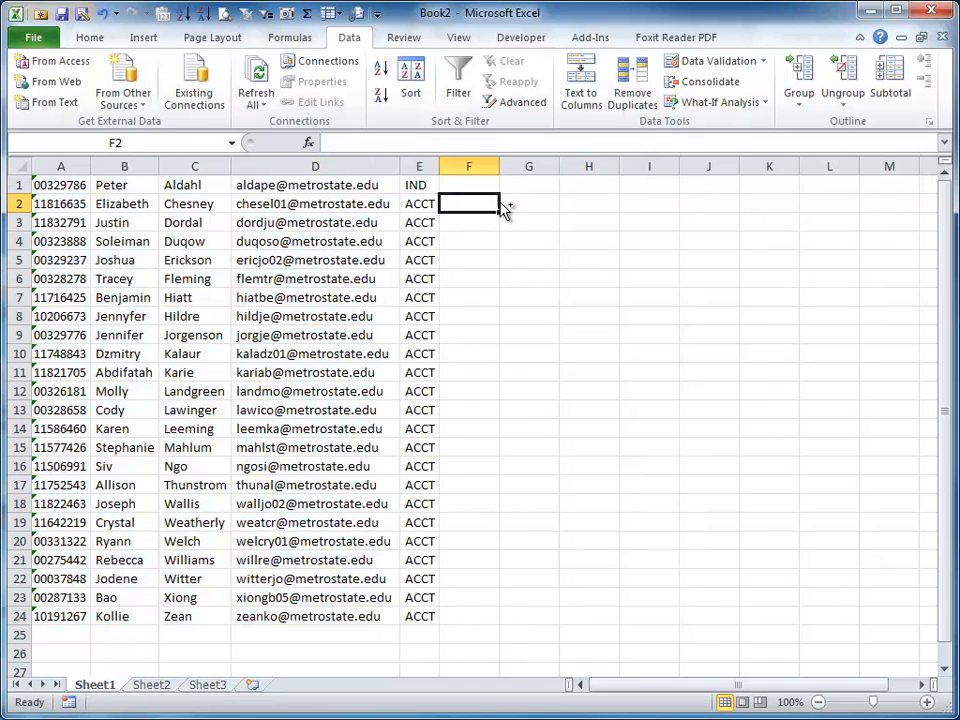
pyautogui.write('=left(')
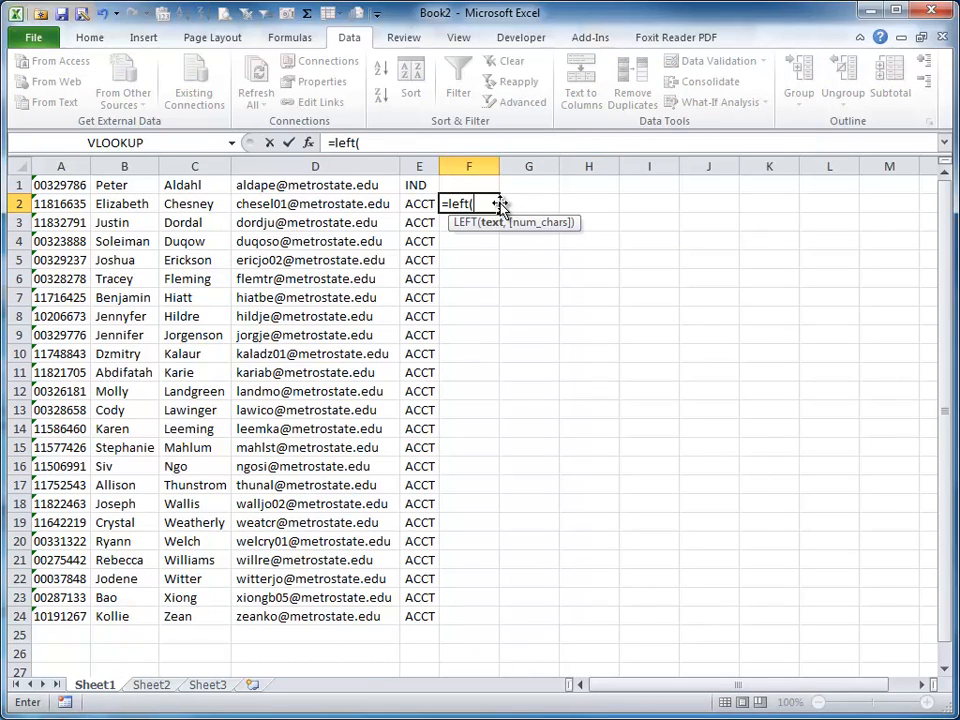
pyautogui.press('Left')
pyautogui.press('Left')
pyautogui.press('Left')
pyautogui.press('Left')
pyautogui.press('Left')
pyautogui.write(',')
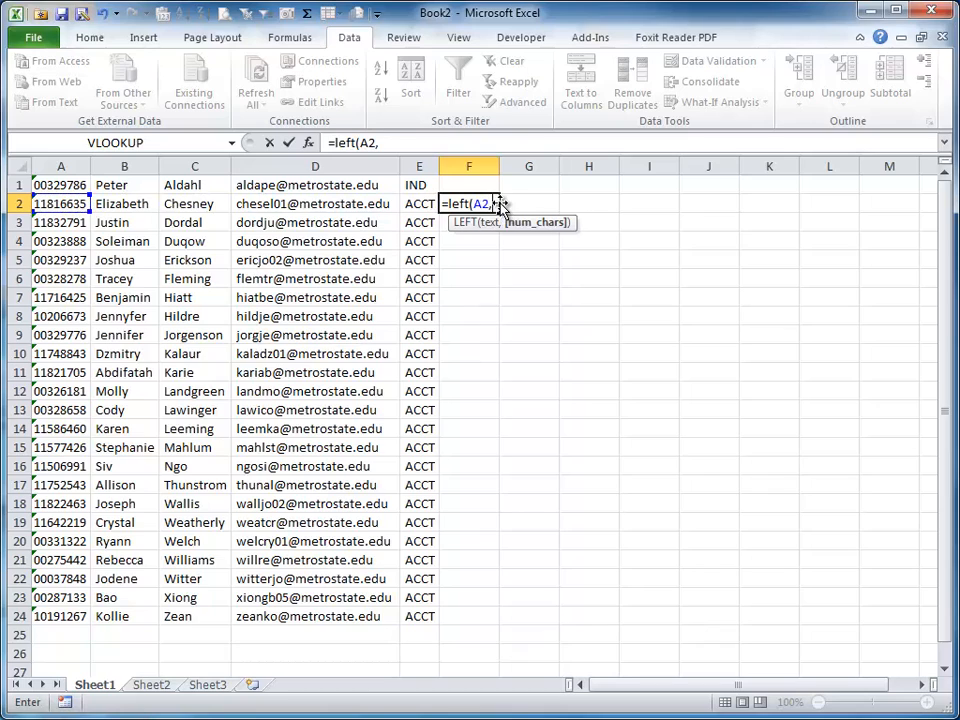
pyautogui.write('find(","')
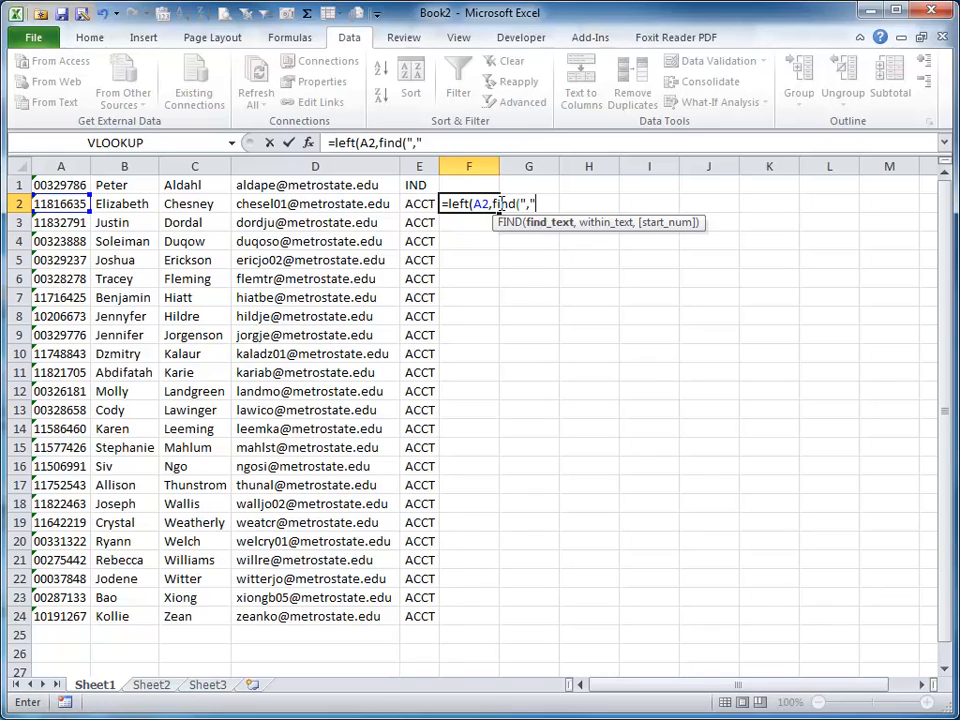
pyautogui.press('Escape')
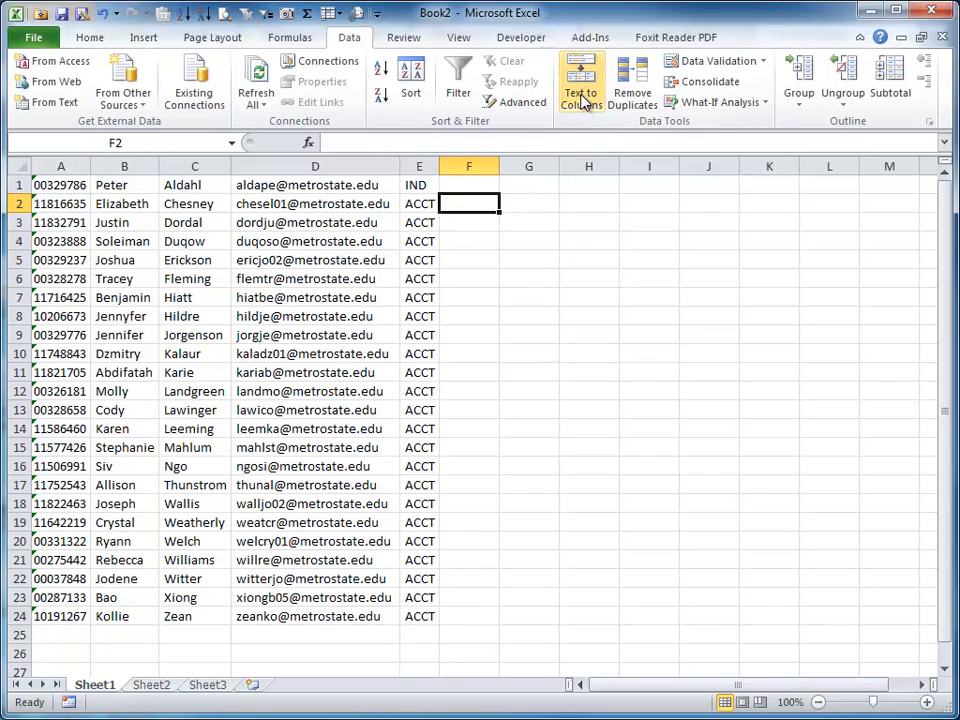